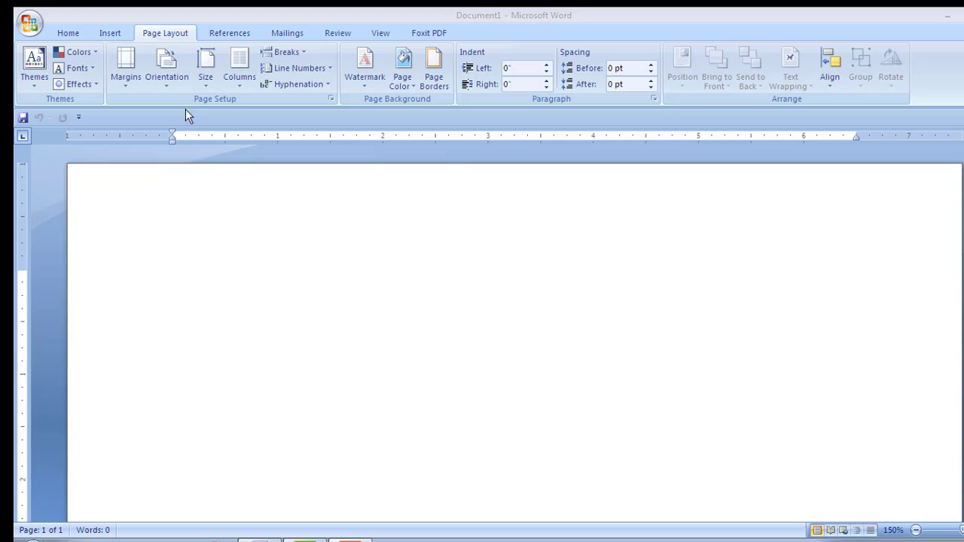
Set custom page margins of 0.5" at the top, bottom, left and right for the whole document
left_click(167, 34)
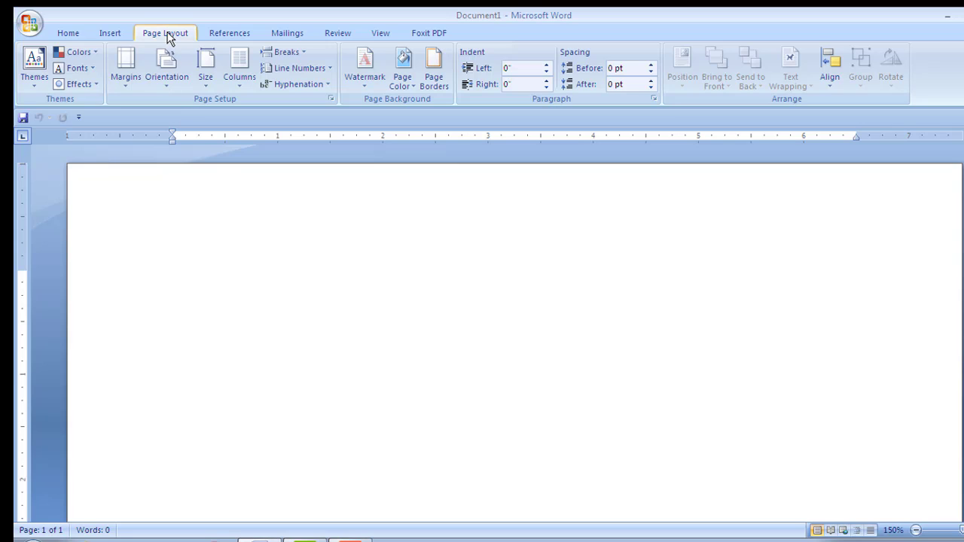
left_click(125, 85)
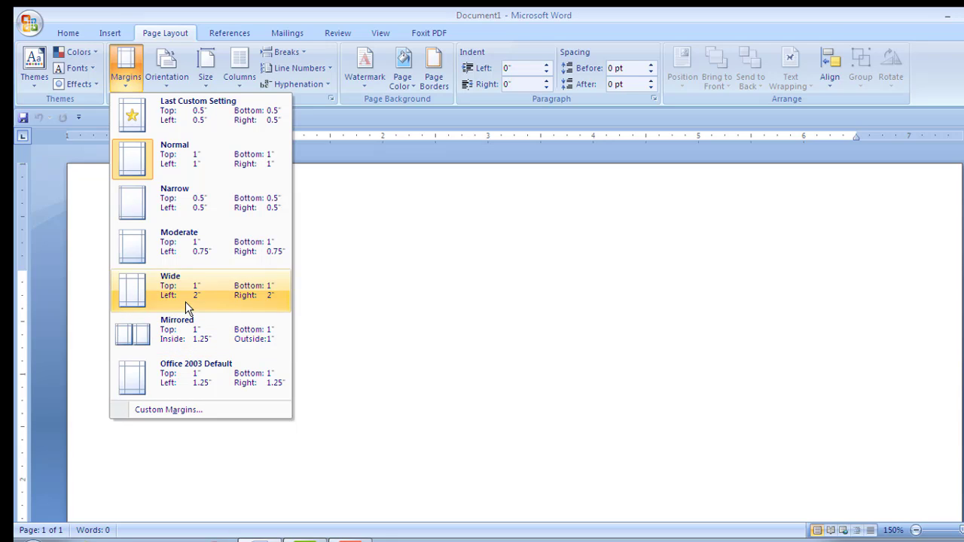
left_click(166, 410)
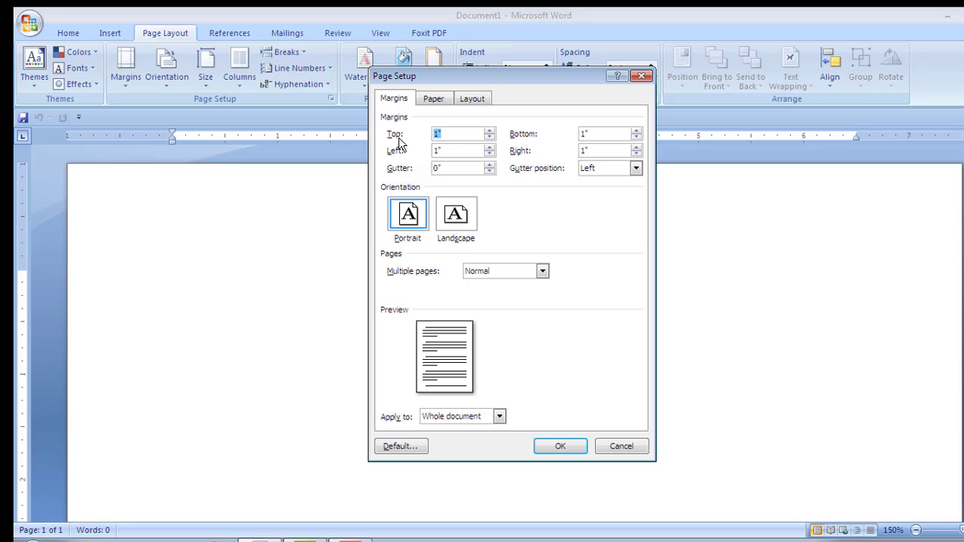
type("0.5")
key("Tab")
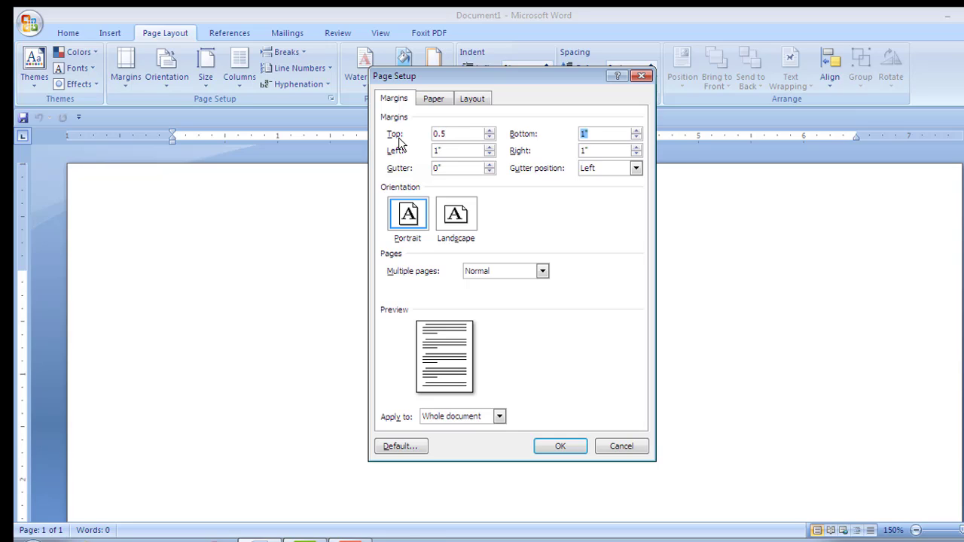
type("0.5")
key("Tab")
type("0.5")
key("Tab")
type("0.5")
left_click(561, 447)
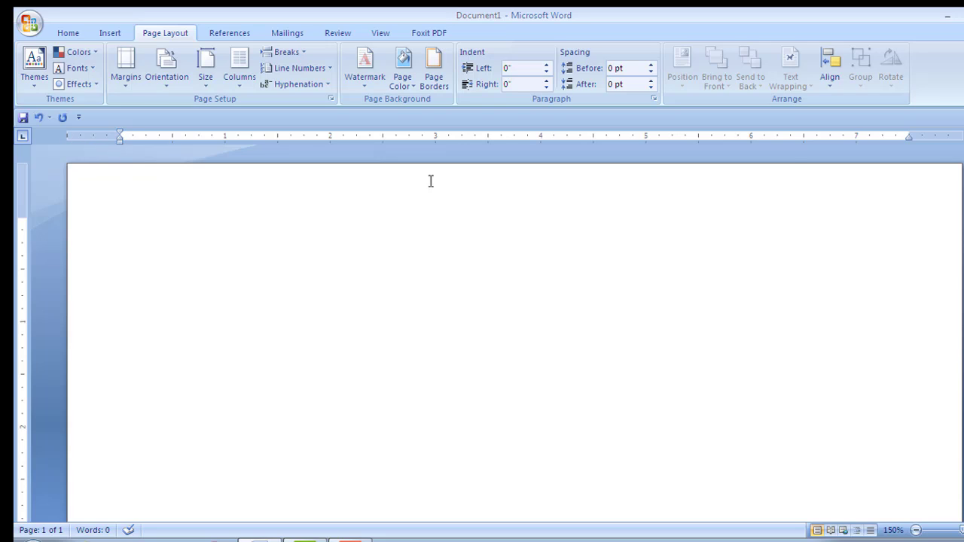
Inspect the blank page's margins from top to bottom, review the margin and orientation options, and check the portrait page in print preview
scroll(514, 332, "down", 2)
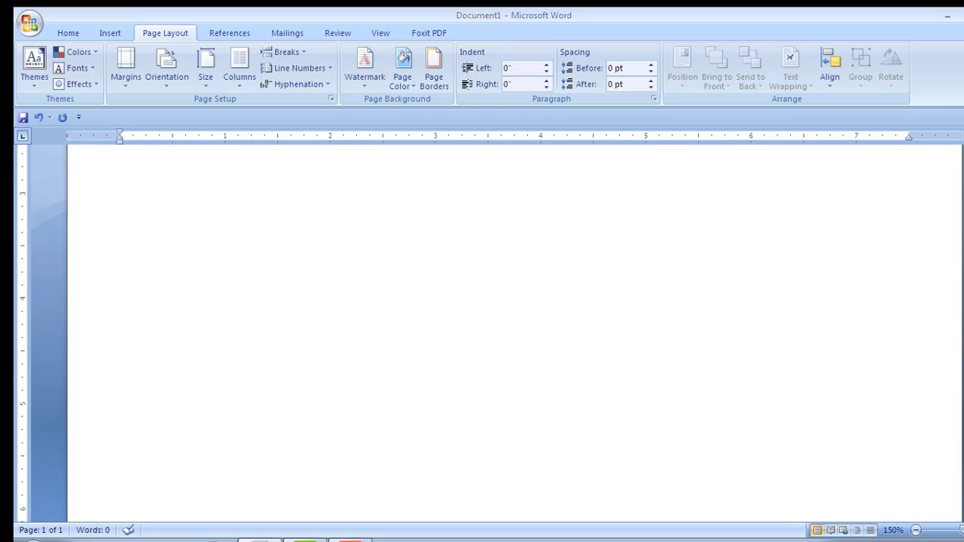
scroll(514, 333, "down", 10)
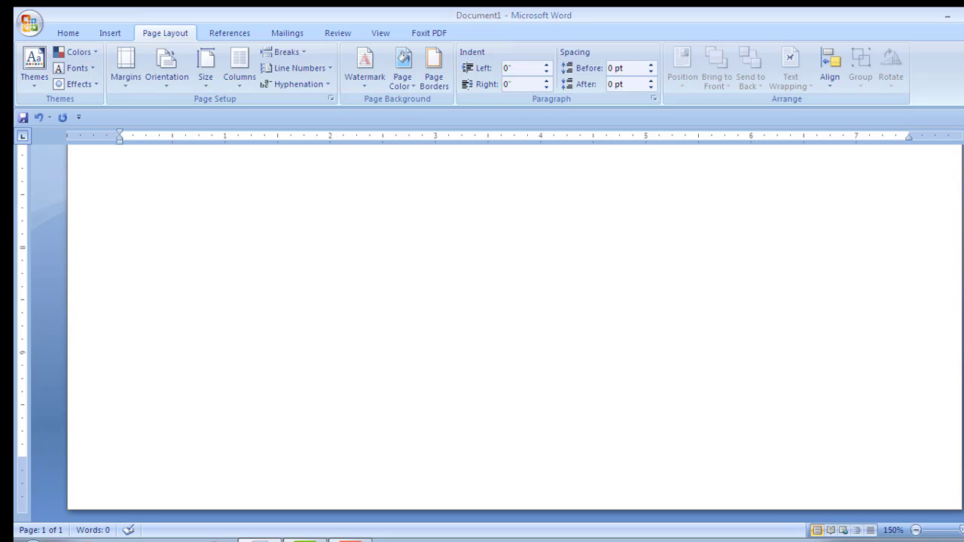
scroll(515, 328, "up", 10)
scroll(680, 146, "up", 6)
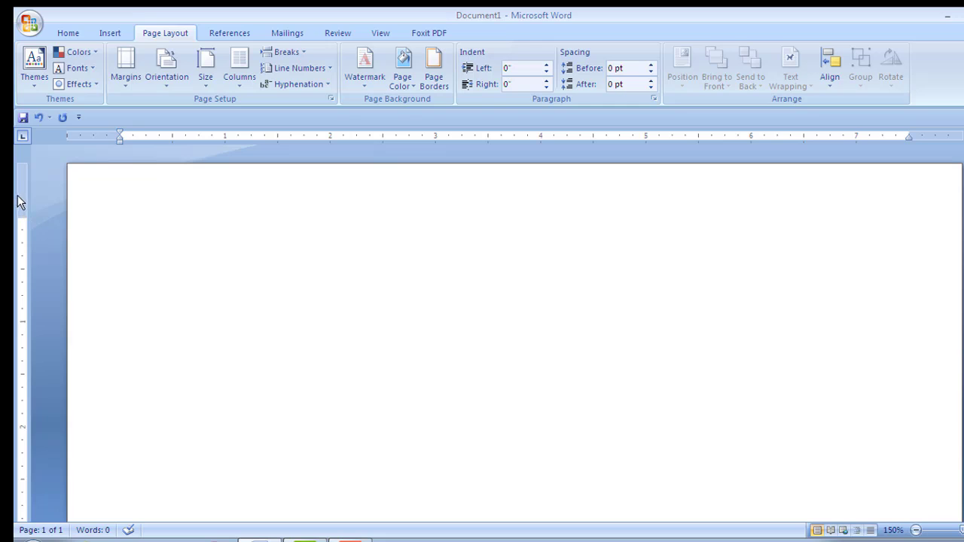
left_click(124, 75)
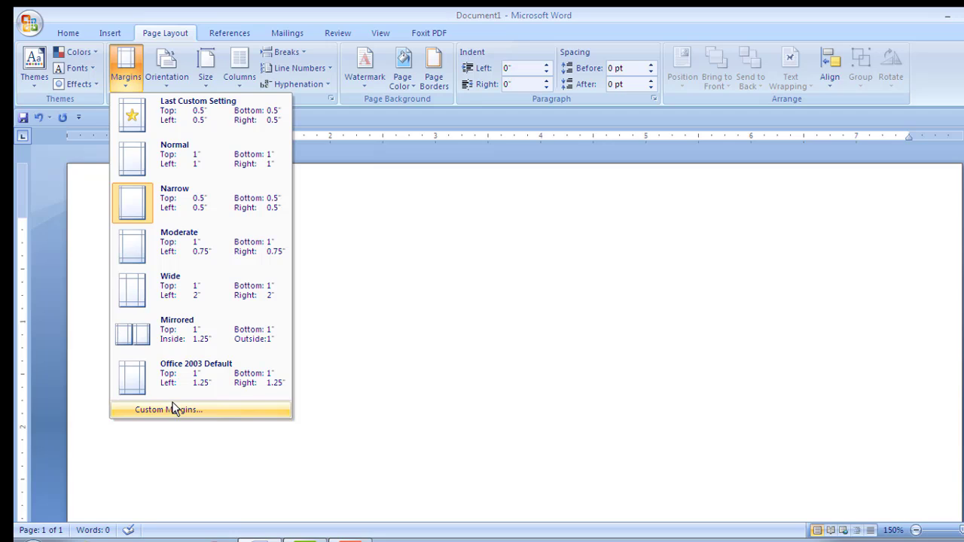
left_click(167, 81)
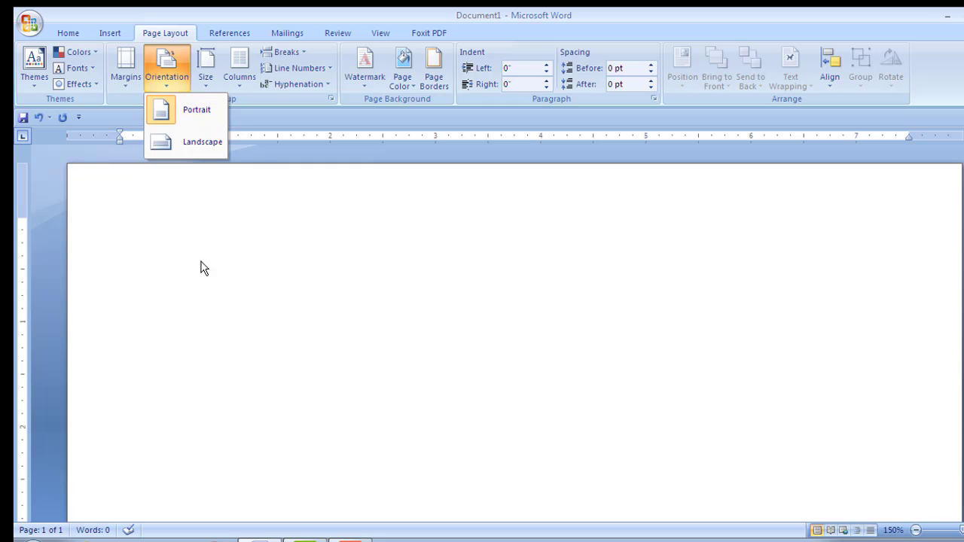
left_click(236, 352)
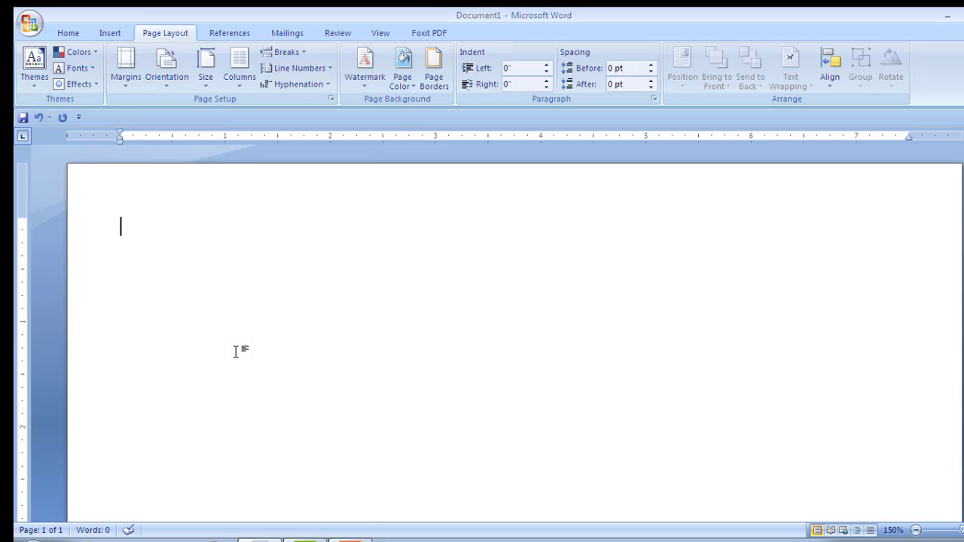
key("ctrl+F2")
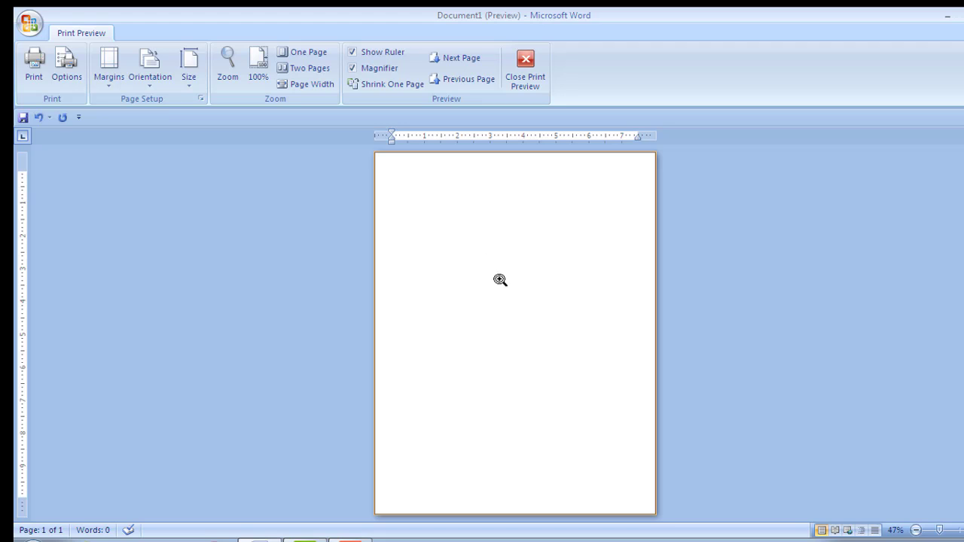
left_click(529, 78)
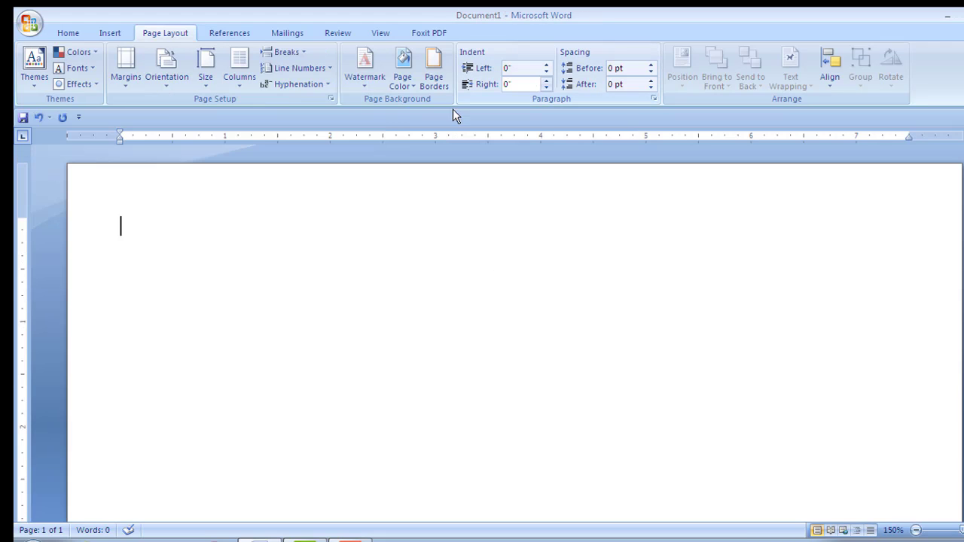
Change the page orientation to Landscape and check the page in print preview
left_click(167, 81)
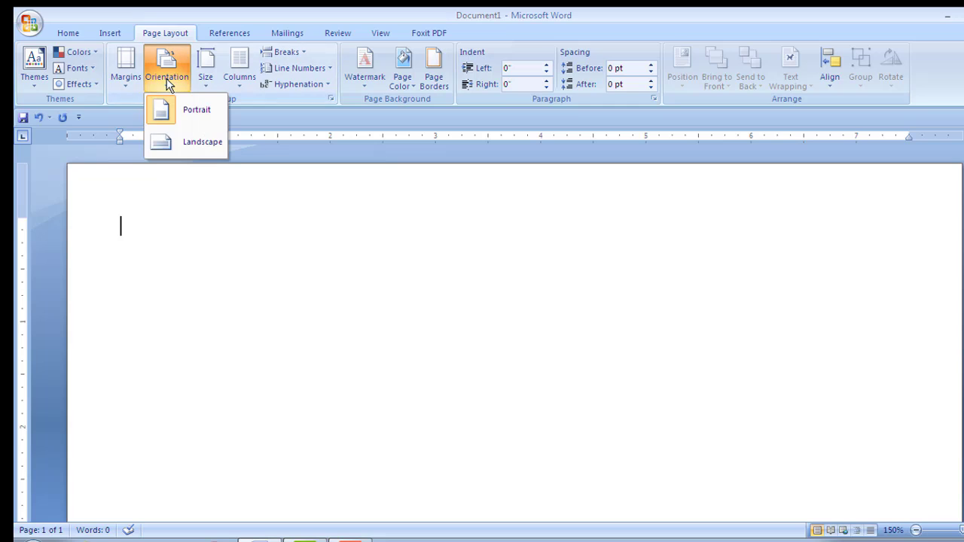
left_click(188, 143)
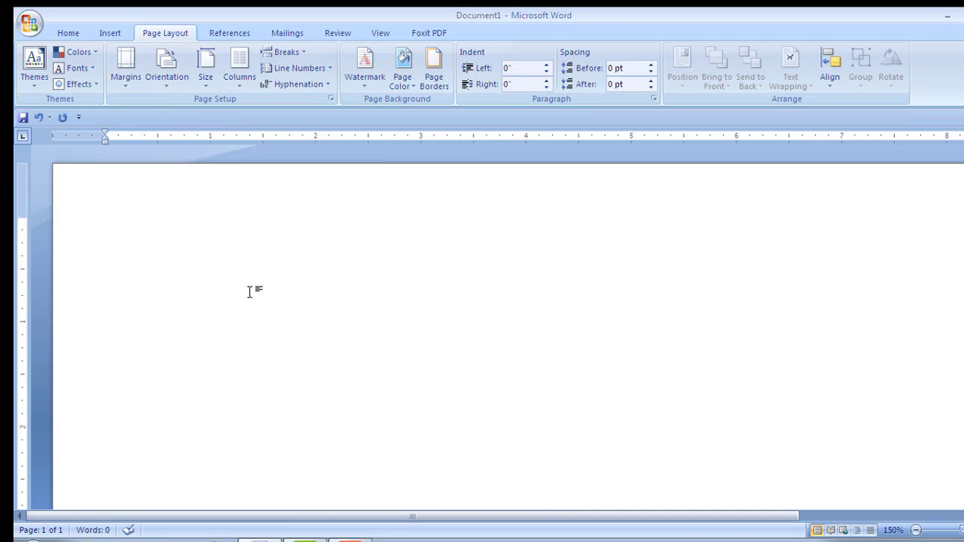
key("ctrl+F2")
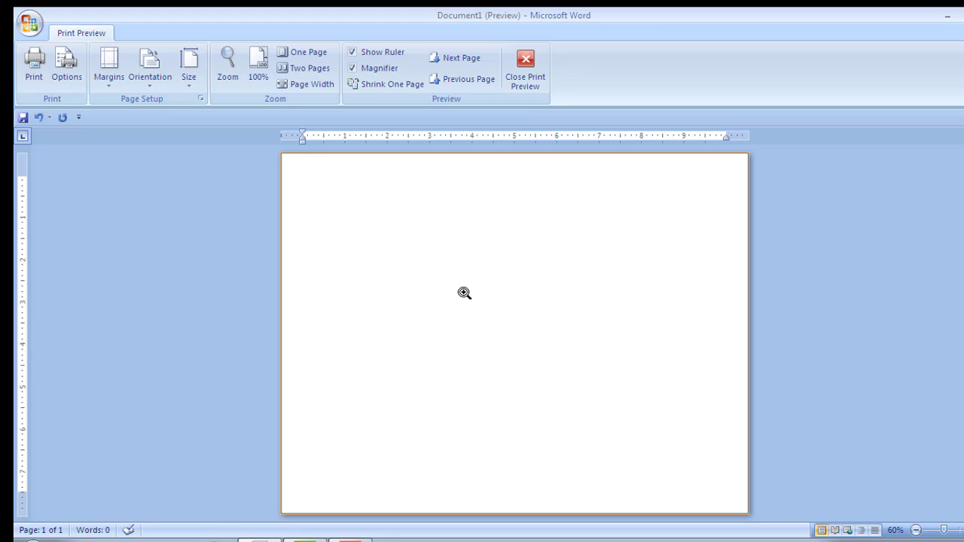
key("ctrl+F2")
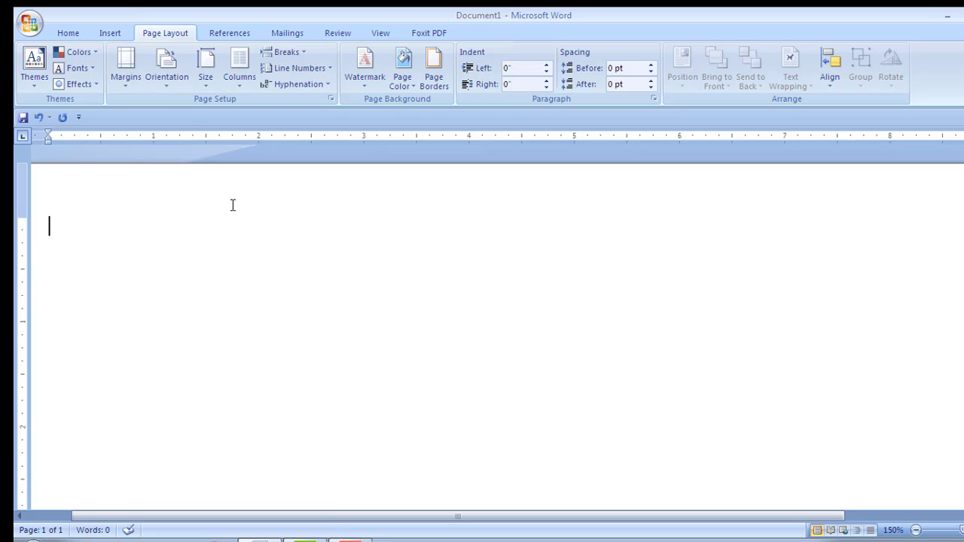
Set the document's paper size to A4 (8.27" x 11.69")
left_click(204, 80)
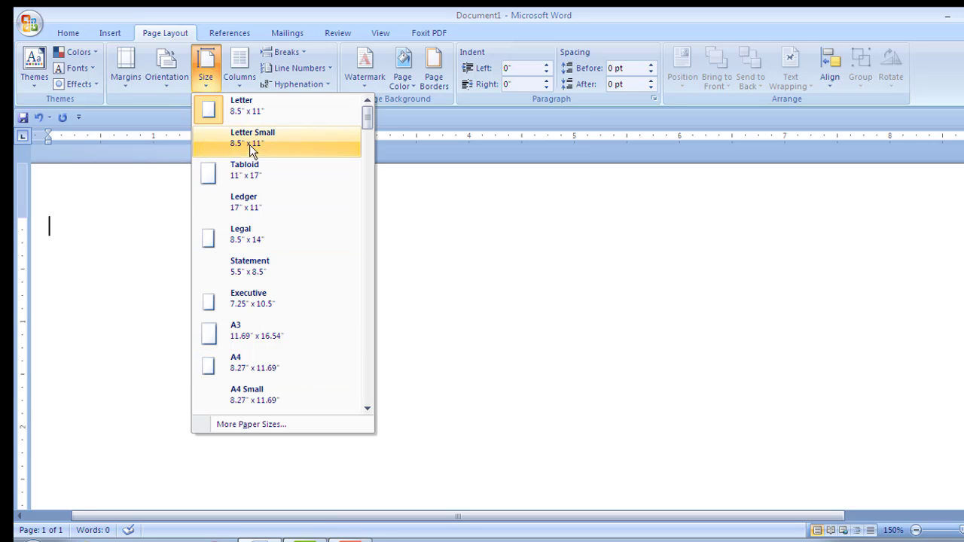
left_click(239, 111)
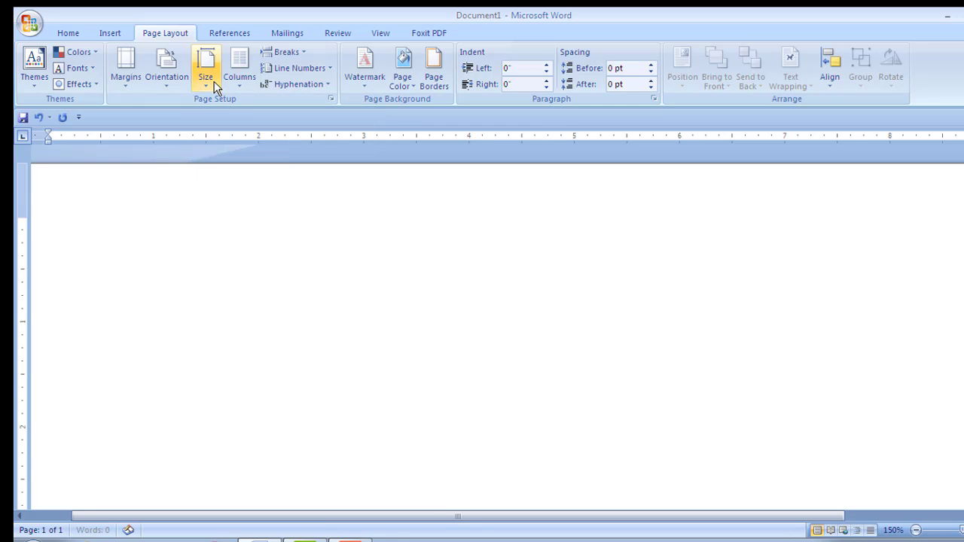
left_click(211, 81)
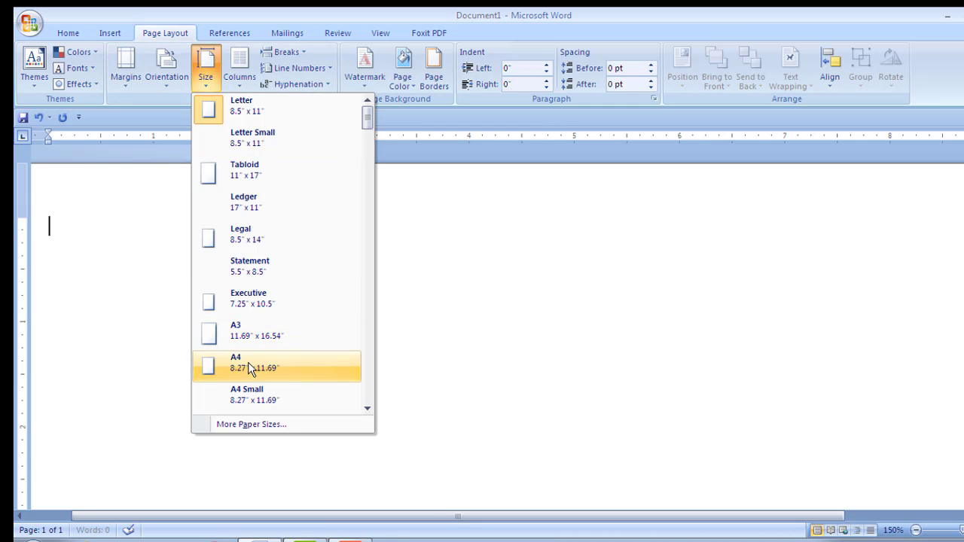
left_click(246, 369)
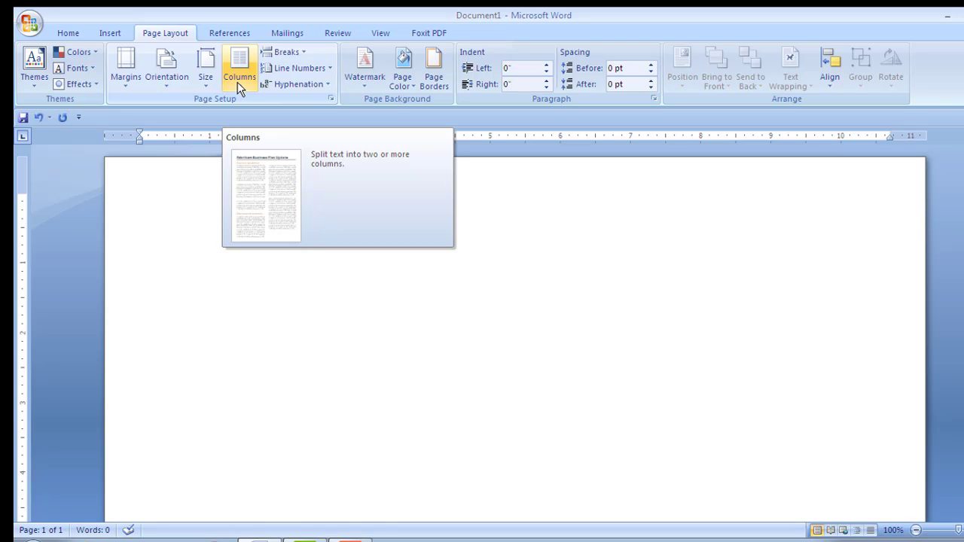
Split the whole document into two equal columns using the Two preset
left_click(237, 82)
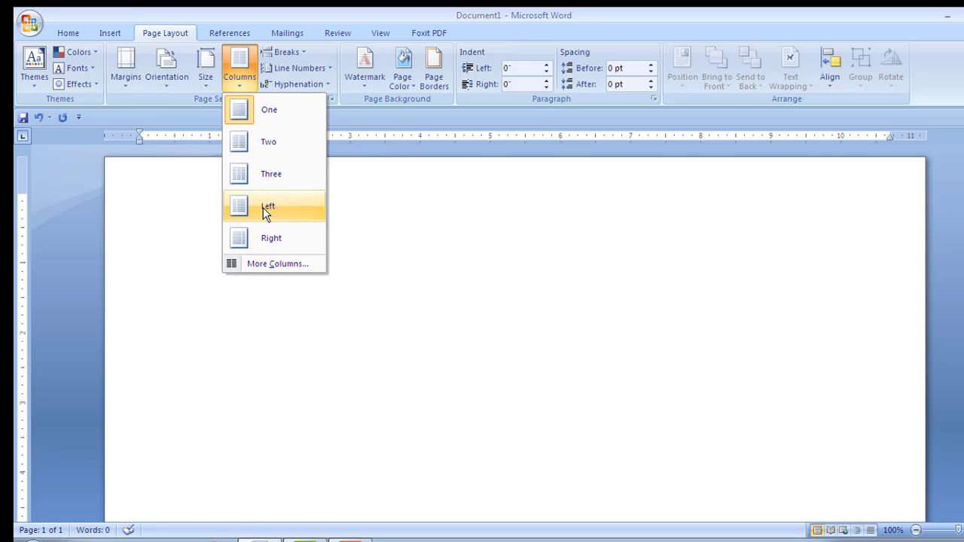
left_click(260, 264)
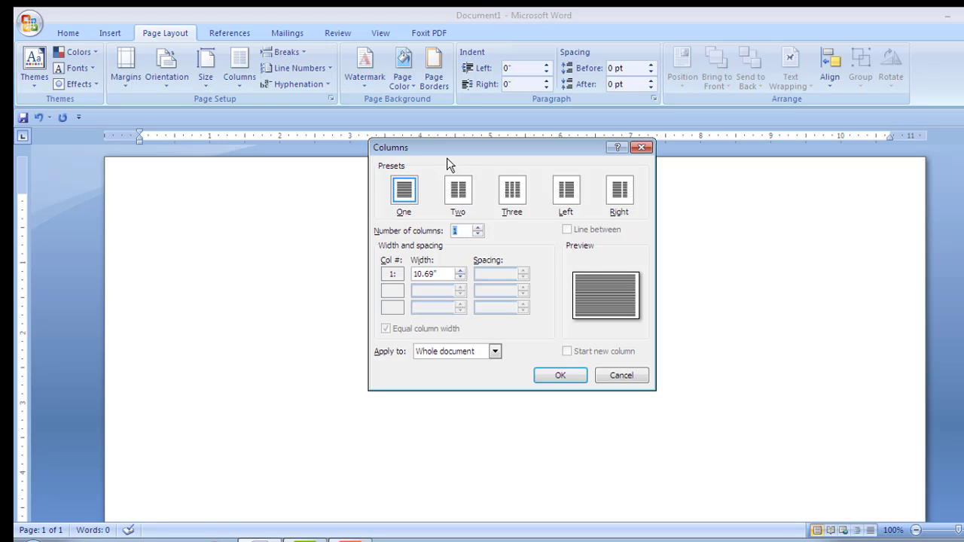
left_click_drag(442, 151, 428, 210)
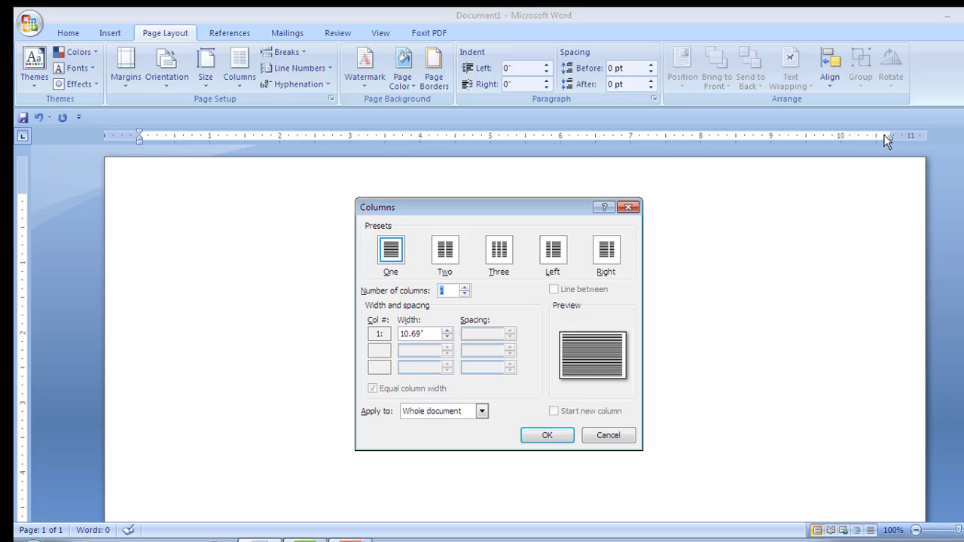
left_click(447, 261)
left_click(551, 437)
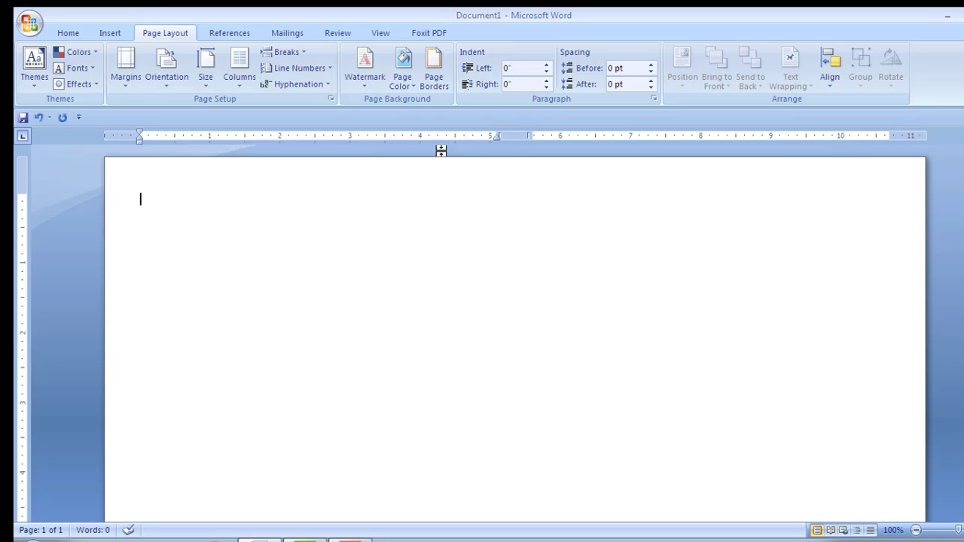
Try the Three, Left and Right column presets, and set the whole document to six equal-width columns
left_click(243, 85)
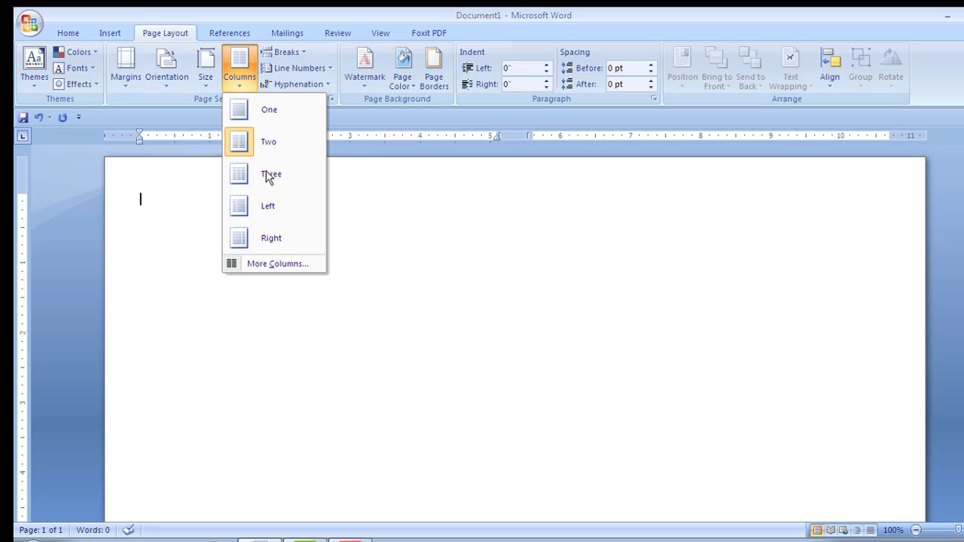
left_click(275, 265)
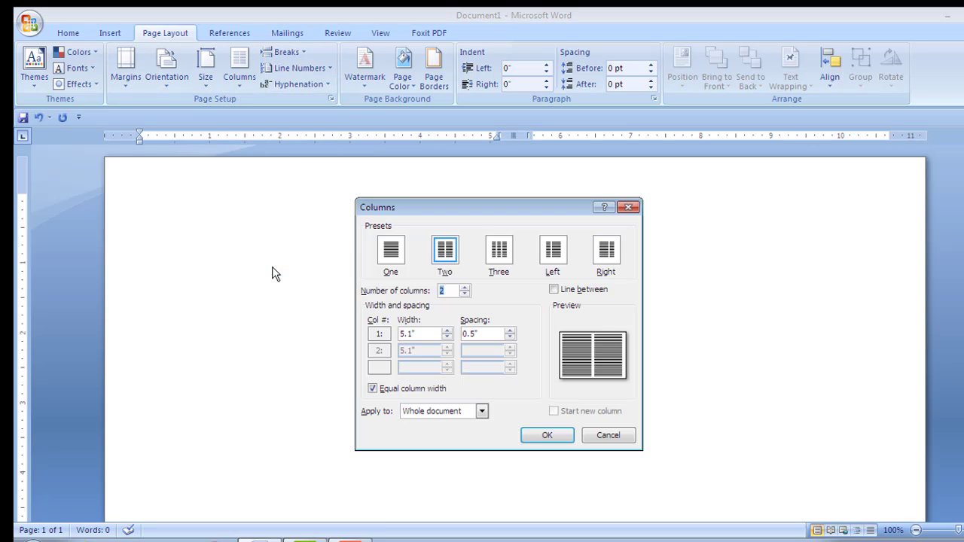
left_click(500, 251)
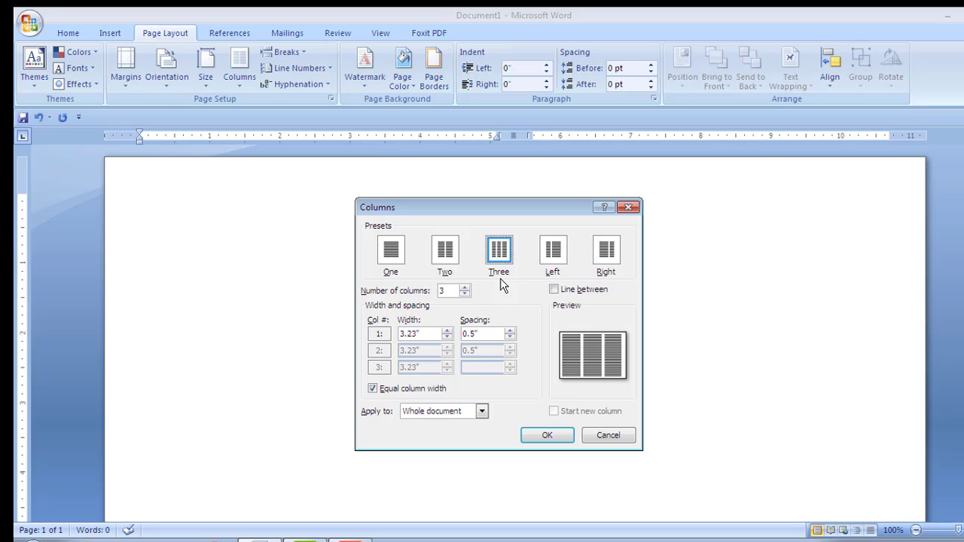
left_click(555, 253)
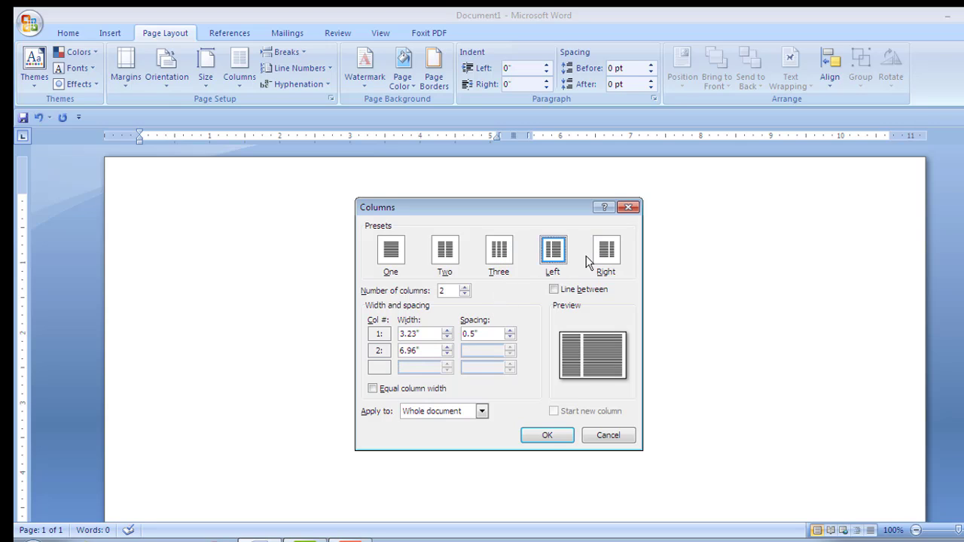
left_click(614, 260)
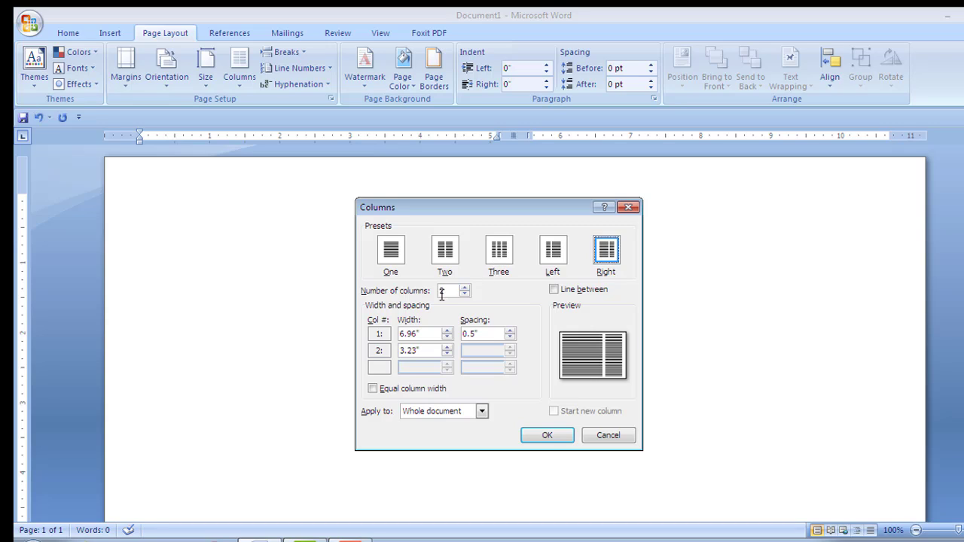
left_click(497, 253)
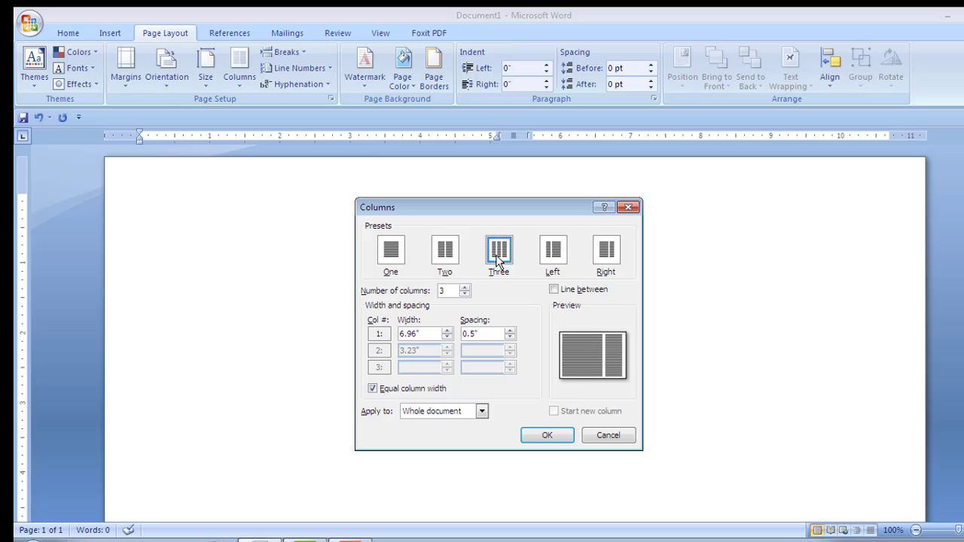
left_click(465, 288)
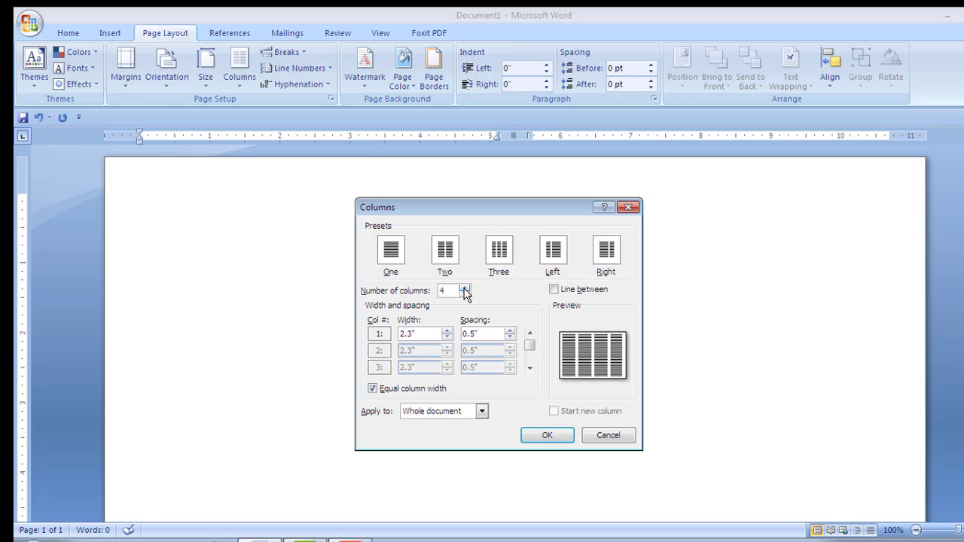
left_click(464, 287)
left_click(465, 287)
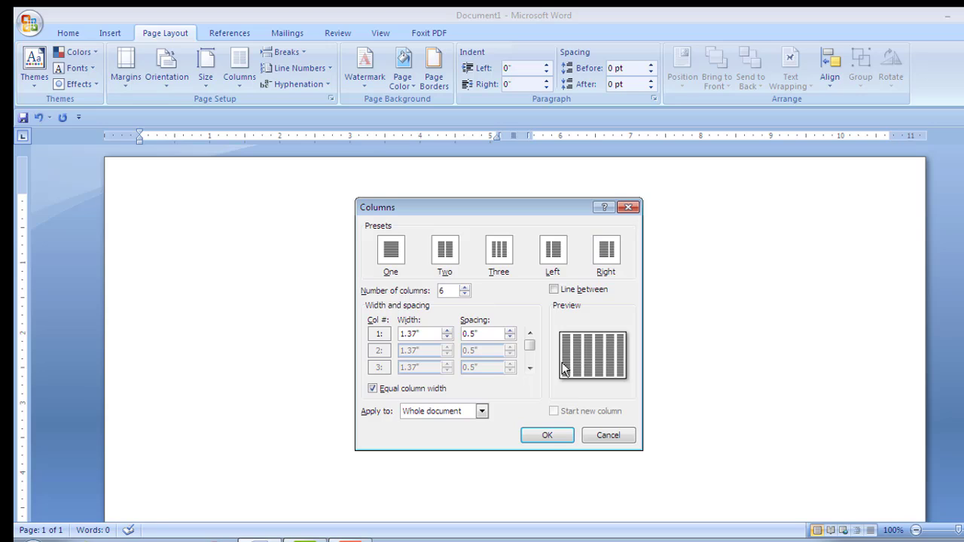
left_click(554, 435)
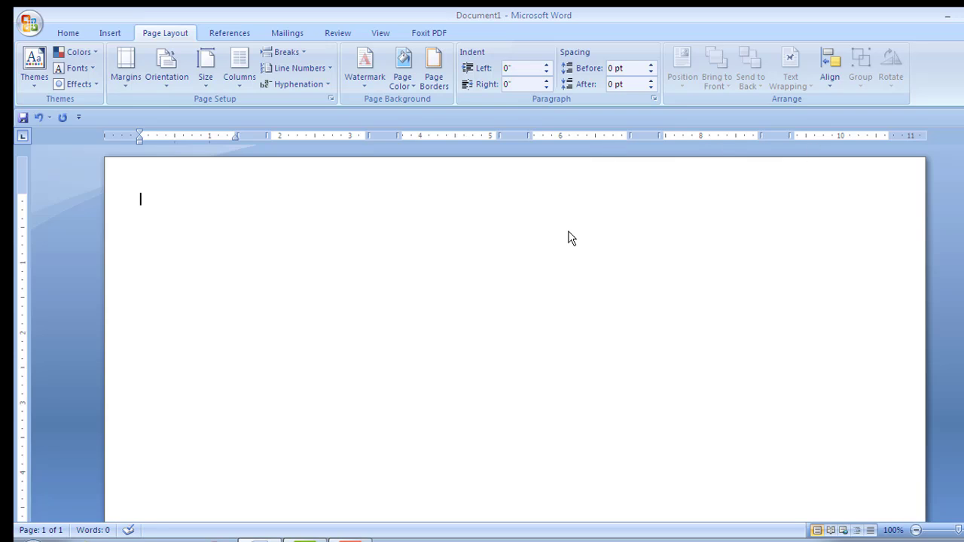
Fill the columns with sample paragraphs generated by =rand()
type("=rand()")
key("Return")
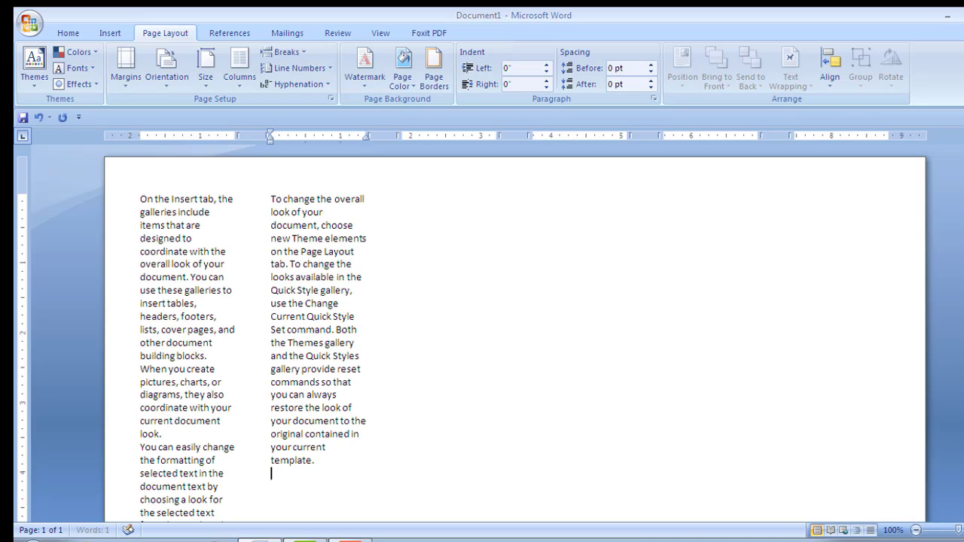
Add two more batches of =rand() sample paragraphs after the existing text to fill further columns on the page
scroll(482, 332, "down", 6)
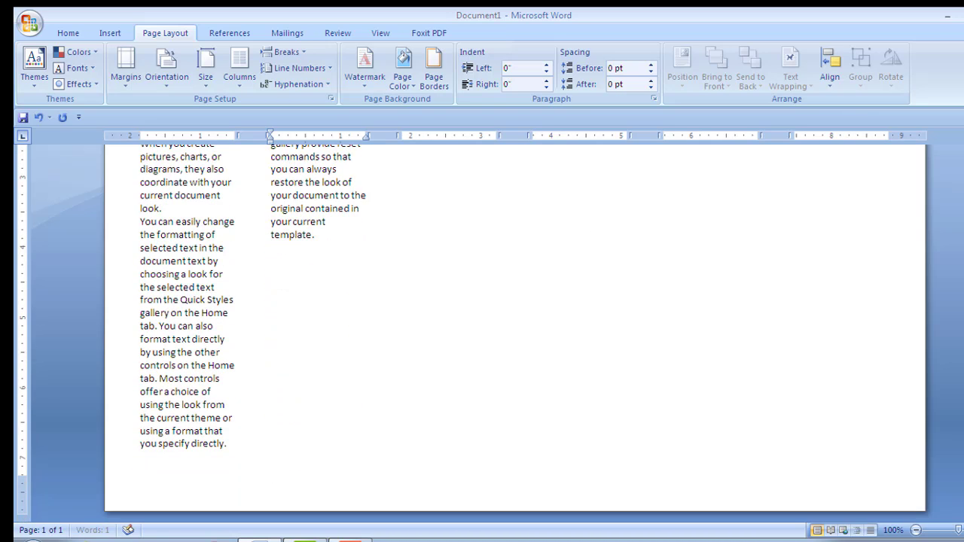
scroll(482, 332, "up", 6)
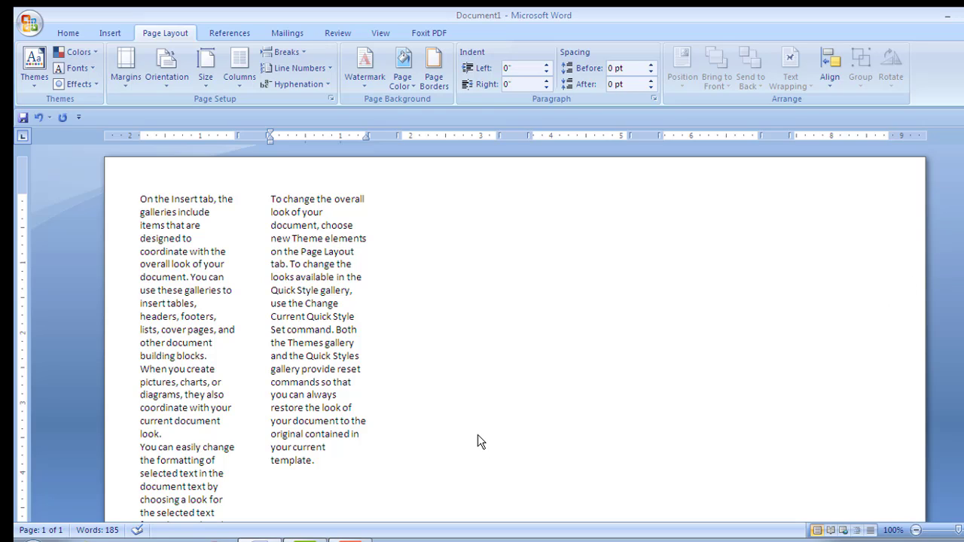
type("=rand()")
key("Return")
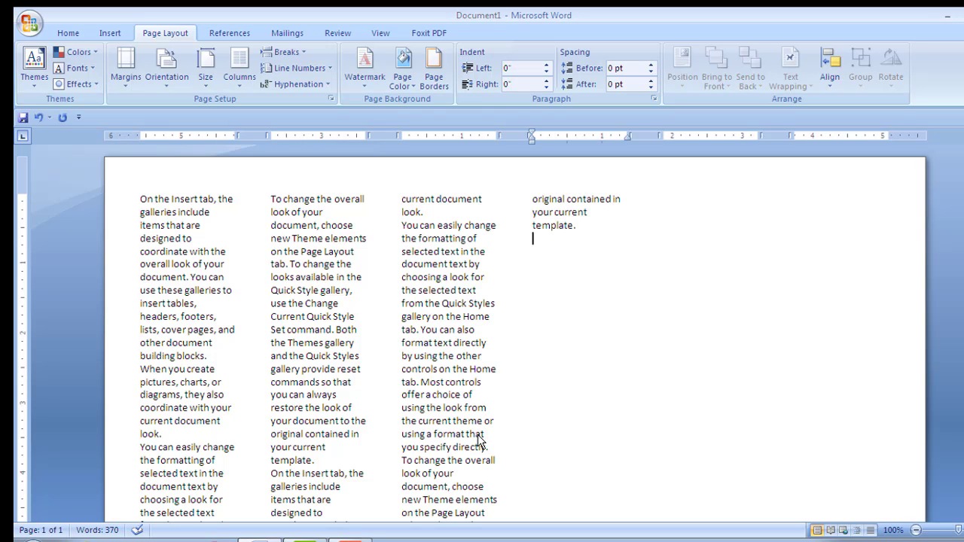
type("=rand()")
key("Return")
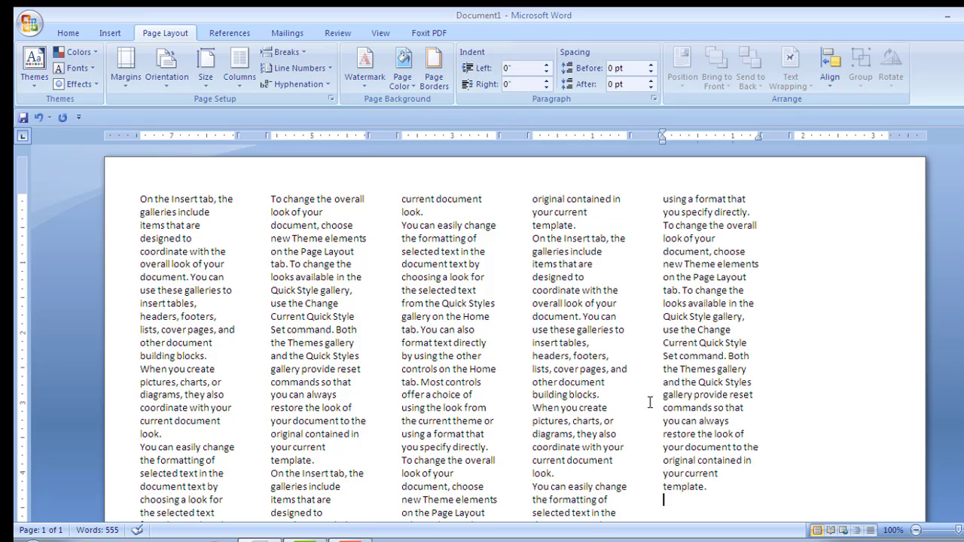
scroll(512, 331, "down", 6)
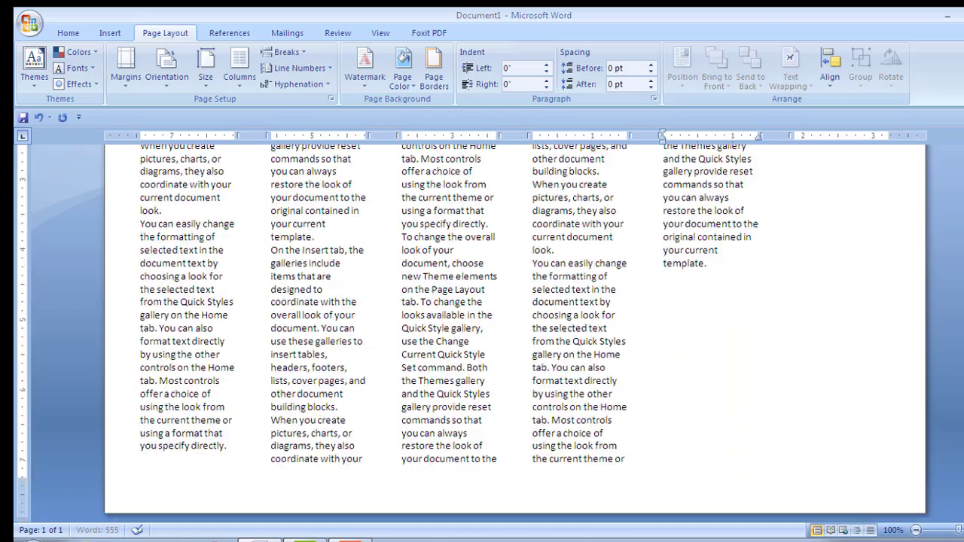
scroll(861, 230, "up", 6)
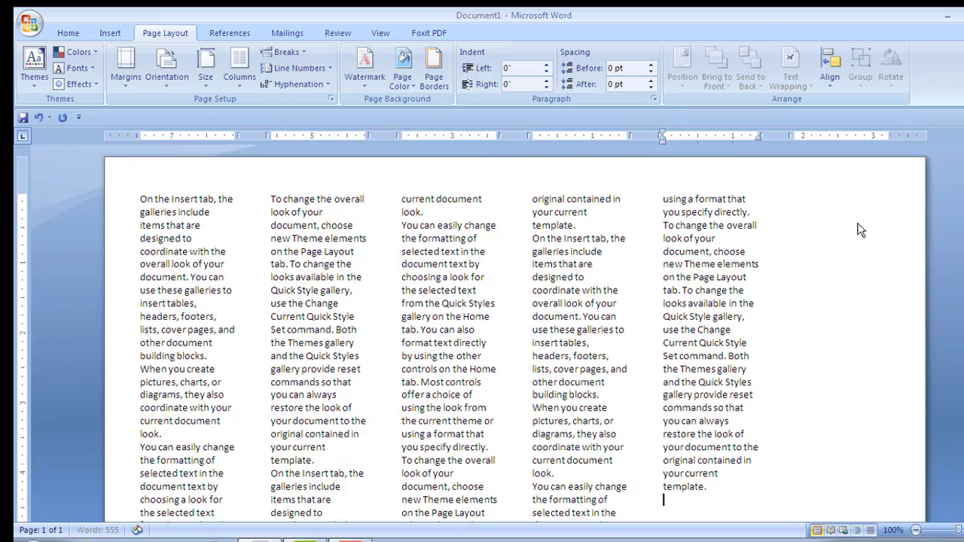